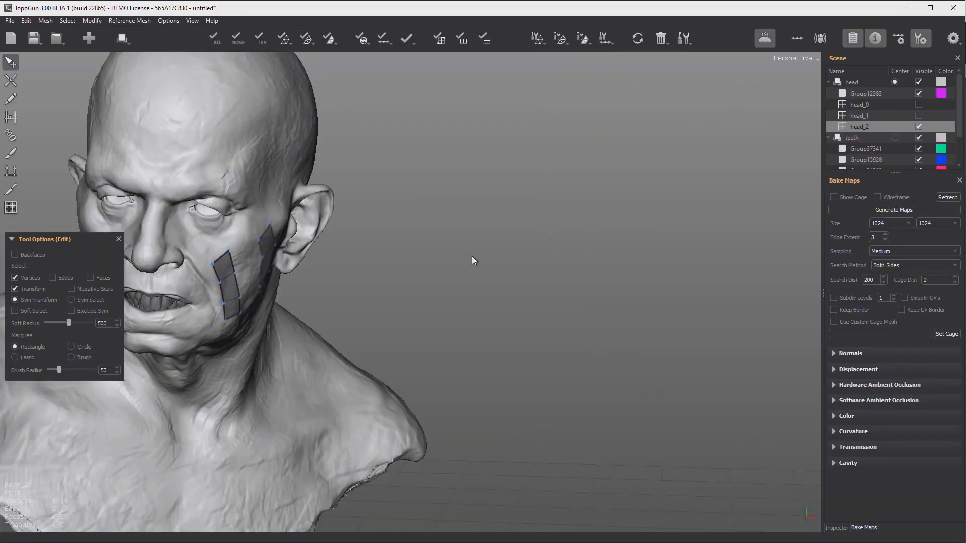
Step: Browse the reference and view options, and hide the main toolbar
key(space)
key(space)
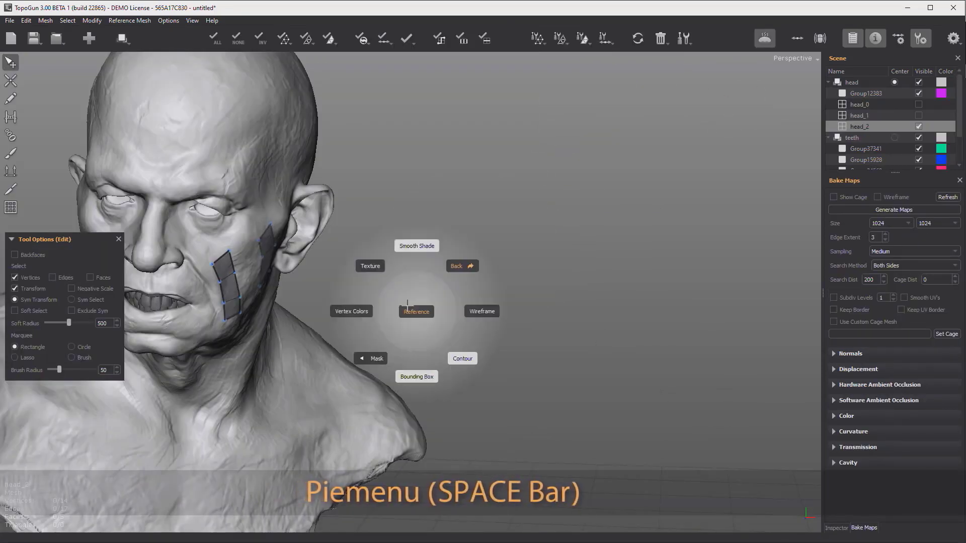
click(462, 266)
click(499, 286)
click(470, 321)
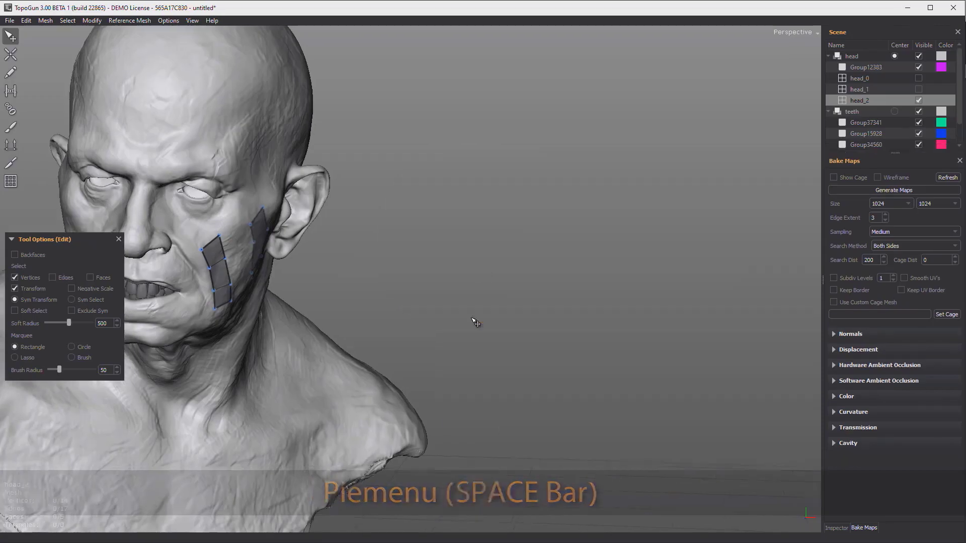
Step: Show the main toolbar again
key(space)
click(479, 284)
alt+drag(479, 294, 498, 222)
key(space)
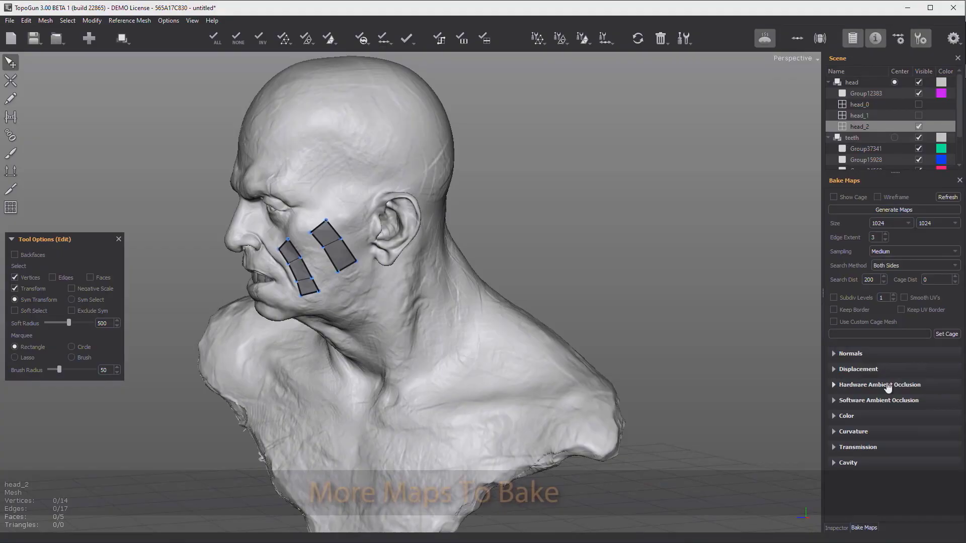
Step: Look at the Curvature bake settings and the available help entries
click(870, 435)
click(211, 21)
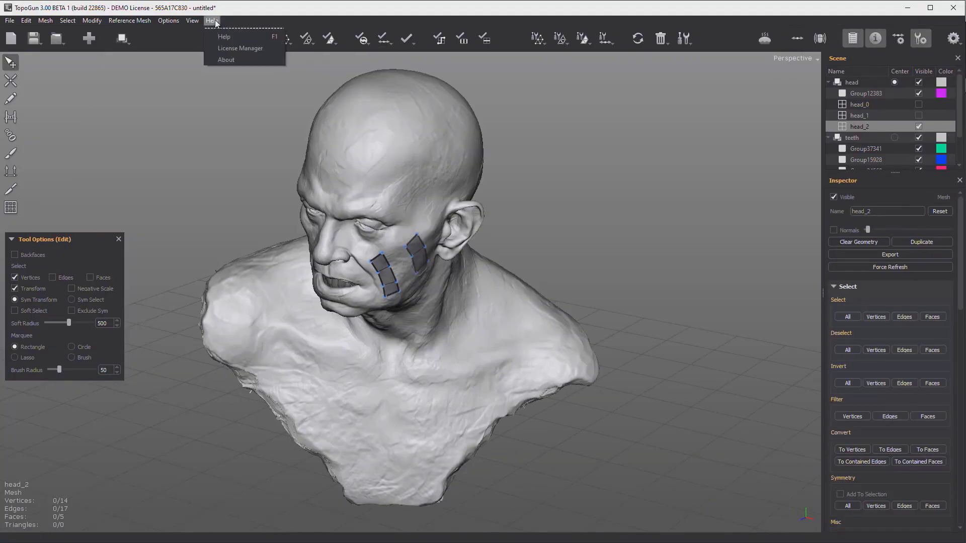
click(219, 46)
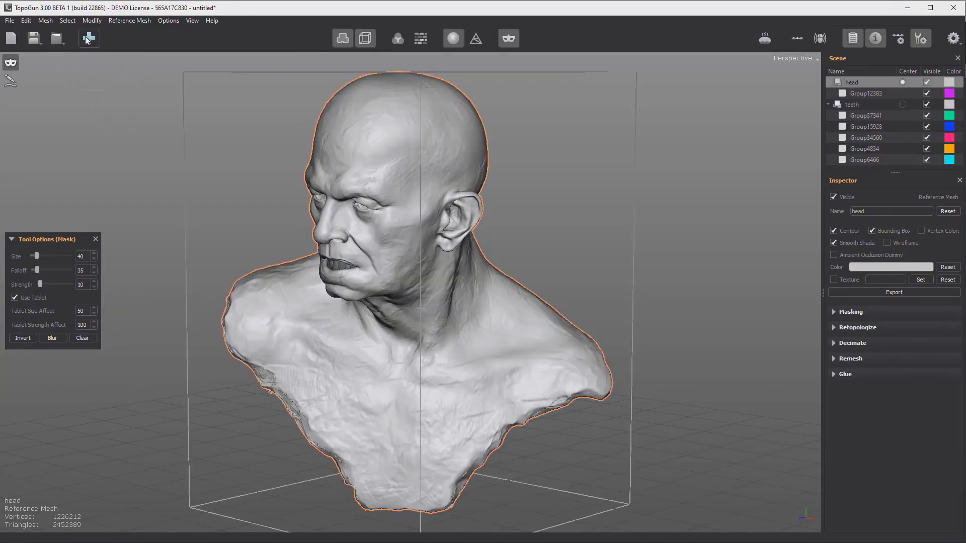
Step: Add a new mesh under the head reference and build a strip of three quads beside the mouth crease on the cheek
click(88, 38)
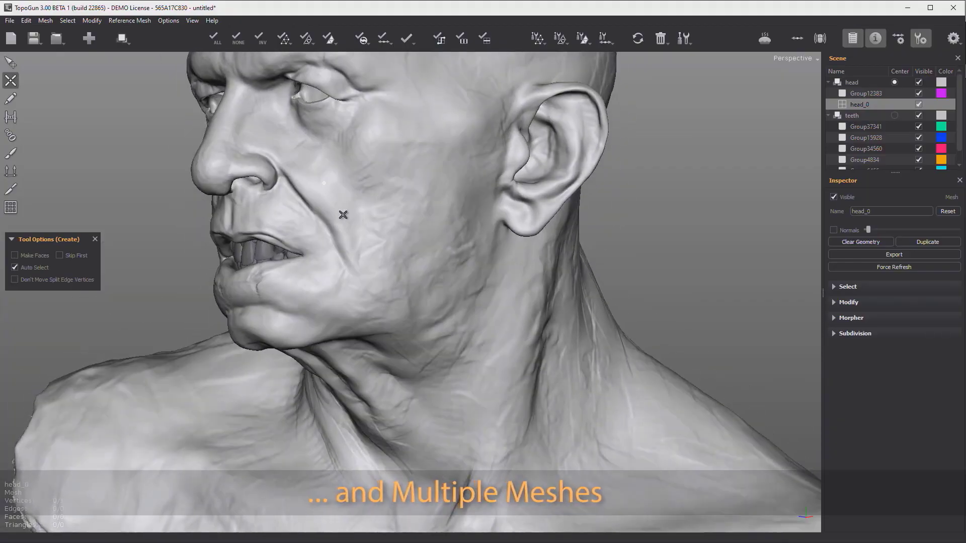
click(323, 183)
click(343, 214)
click(356, 253)
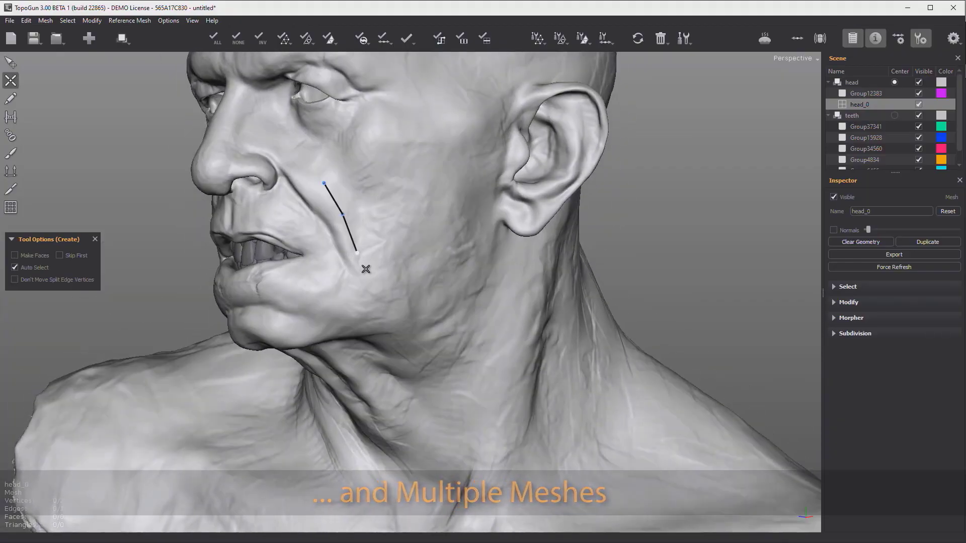
click(364, 285)
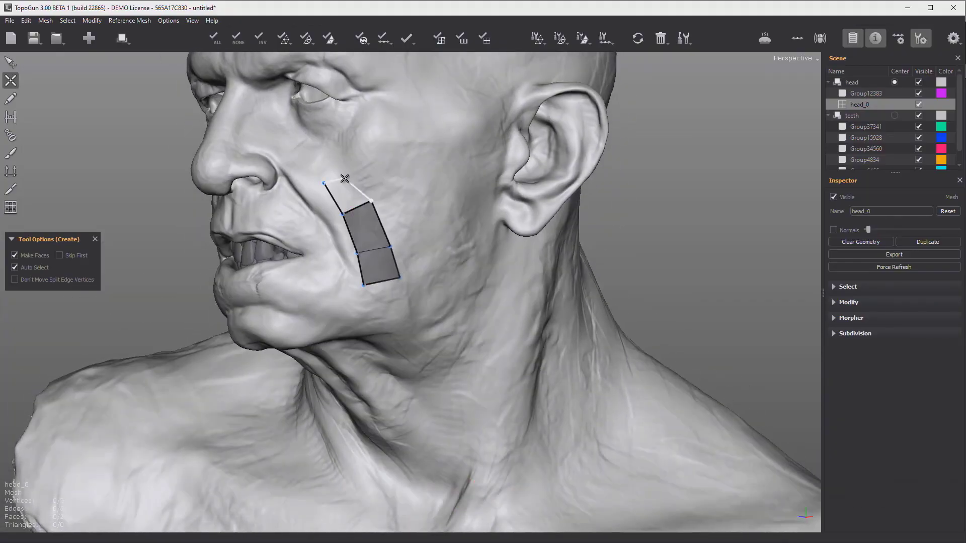
click(350, 159)
key(1)
Step: Add a second mesh under the head reference and build another quad strip on the cheek, closer to the ear
click(98, 40)
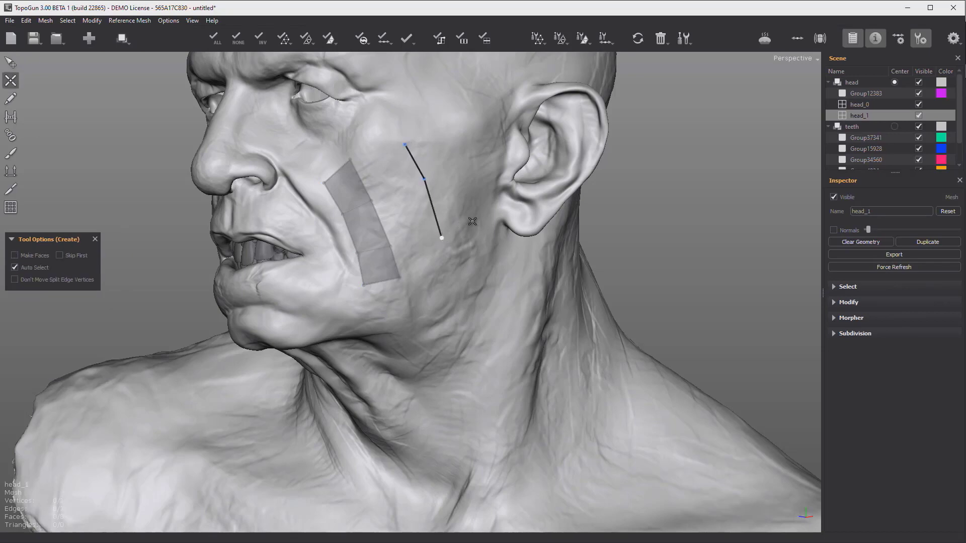
click(441, 138)
key(1)
middle_drag(352, 166, 258, 181)
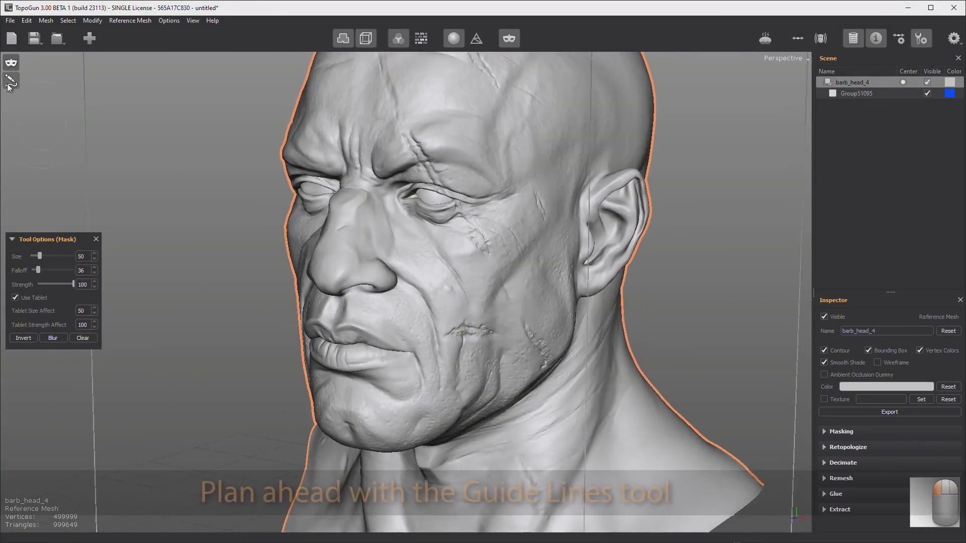
Step: Activate the Guide Lines tool on the barb_head_4 reference mesh to plan the topology
click(11, 81)
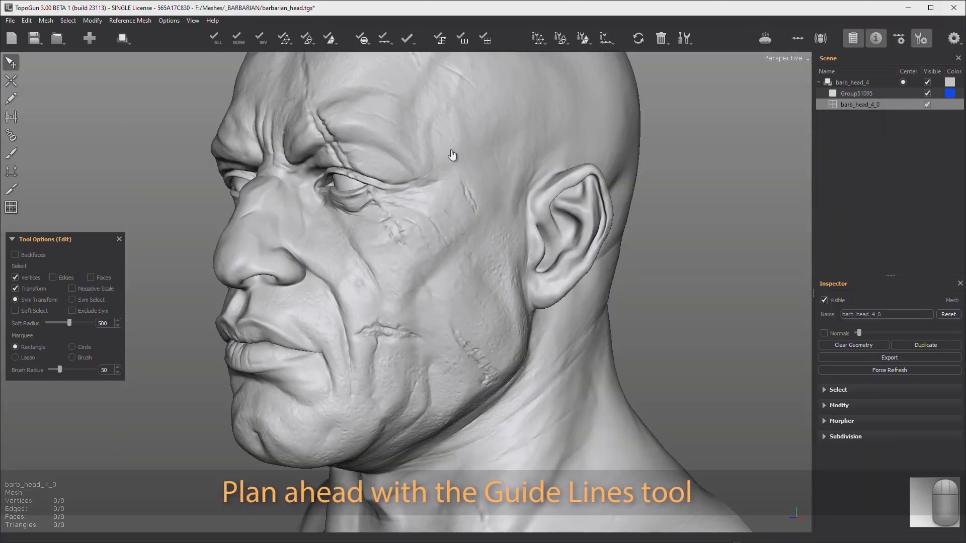
right_click(438, 236)
click(458, 316)
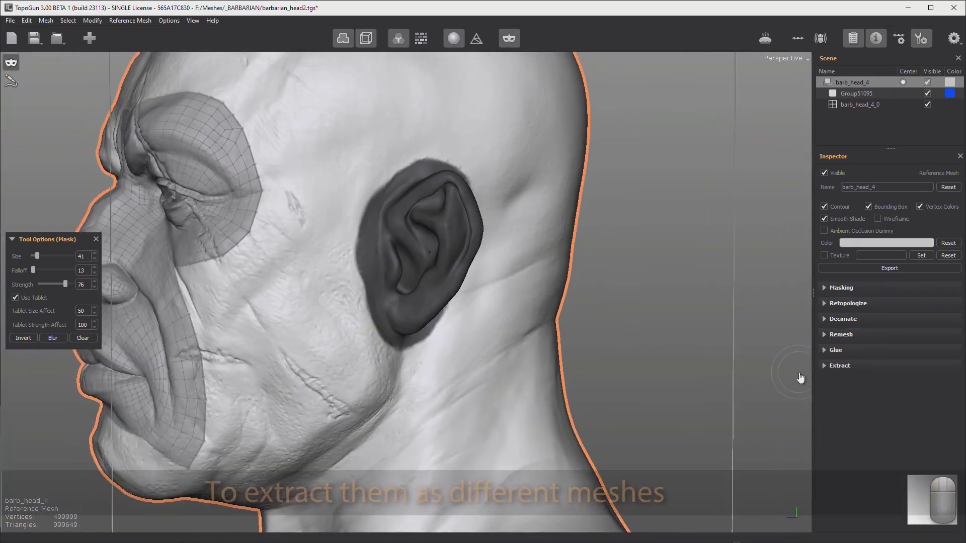
Step: Extract the masked ear from barb_head_4 as a separate mesh and inspect the result
click(839, 366)
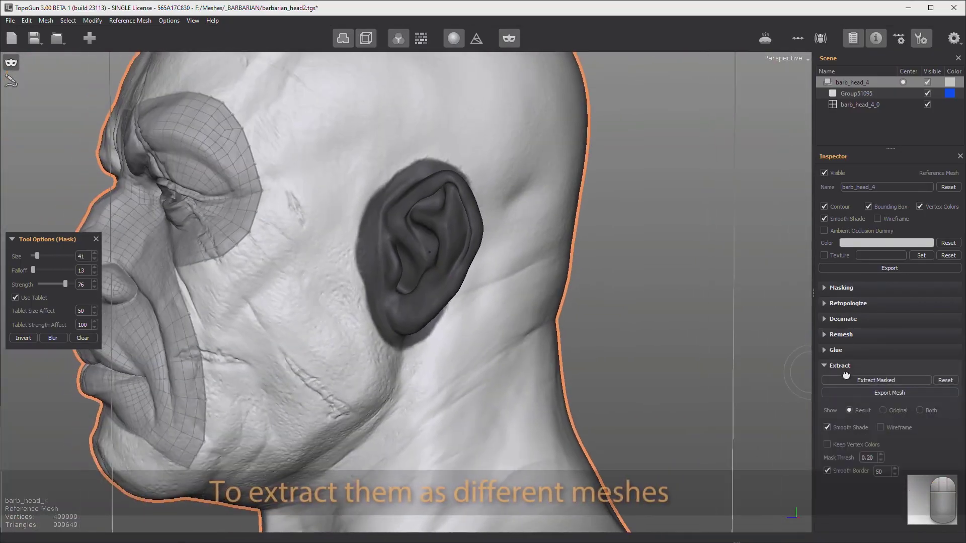
click(852, 381)
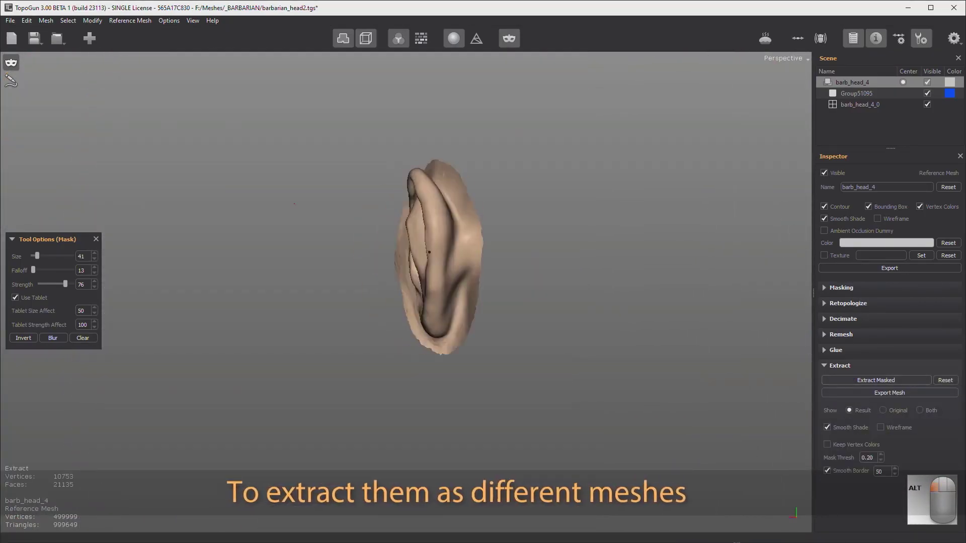
alt+drag(294, 204, 791, 338)
Step: Automatically retopologize the ear_extract mesh and create a scene mesh from the result
click(841, 311)
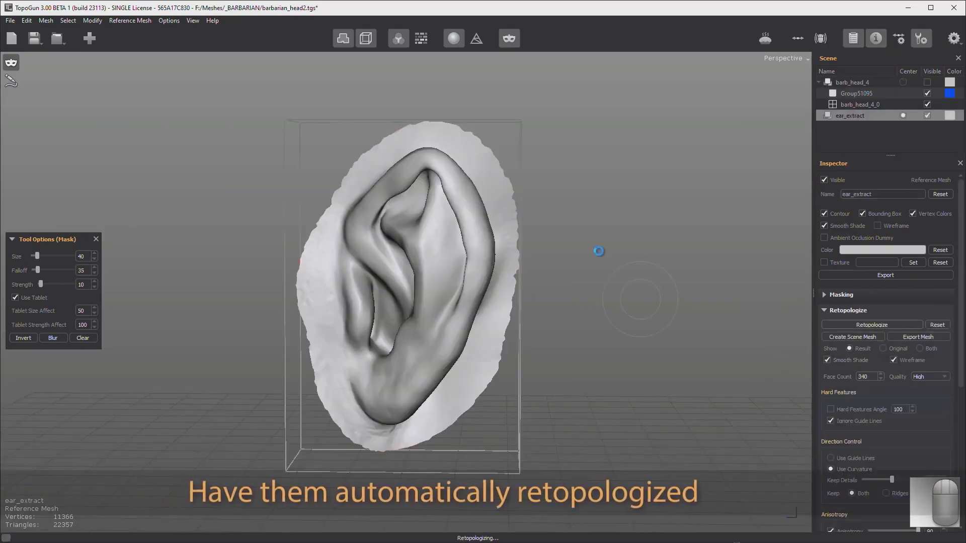
alt+drag(598, 242, 649, 262)
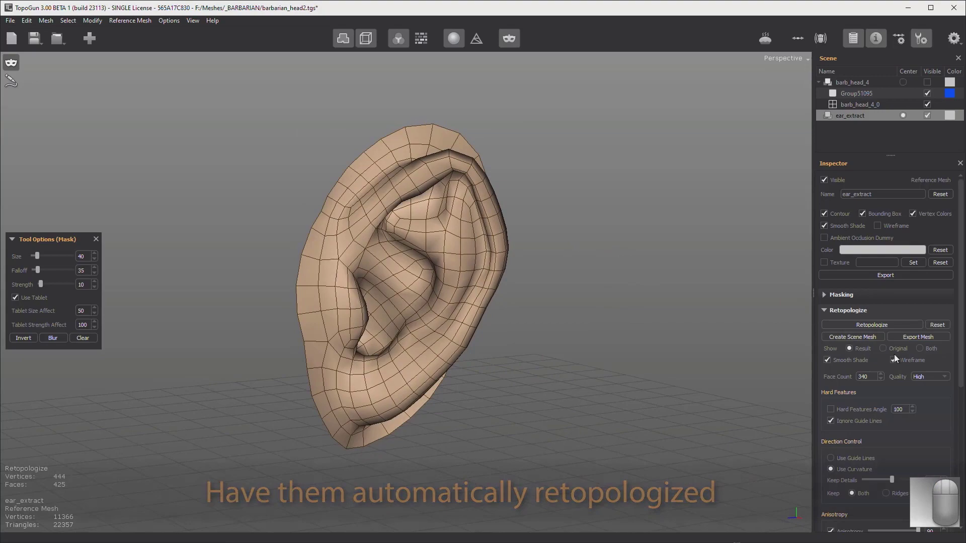
click(852, 337)
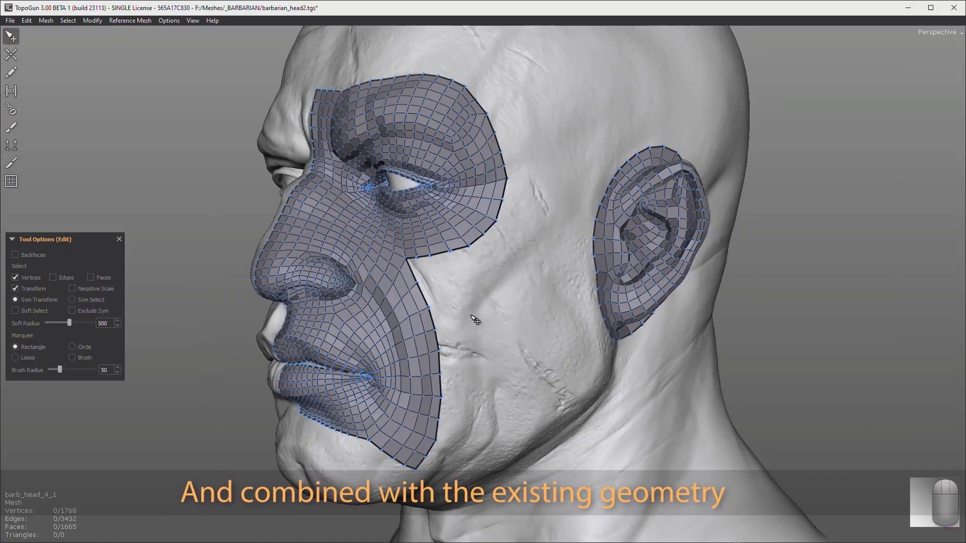
Step: Create geometry from the patch on the back of the neck and save the scene
alt+drag(553, 281, 326, 298)
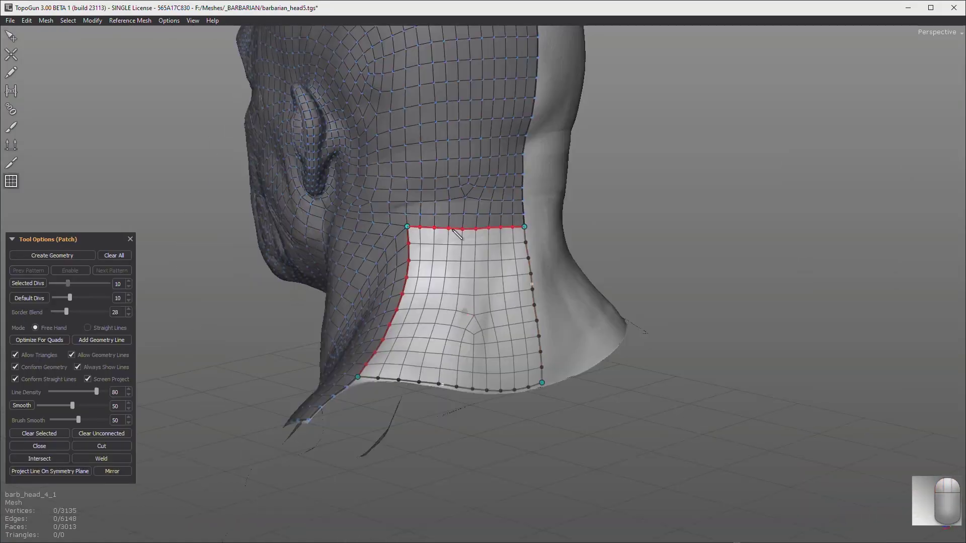
mouse_move(457, 233)
alt+mouse_down()
mouse_move(545, 273)
mouse_move(453, 277)
alt+mouse_up()
key(Return)
scroll(452, 277, up, 5)
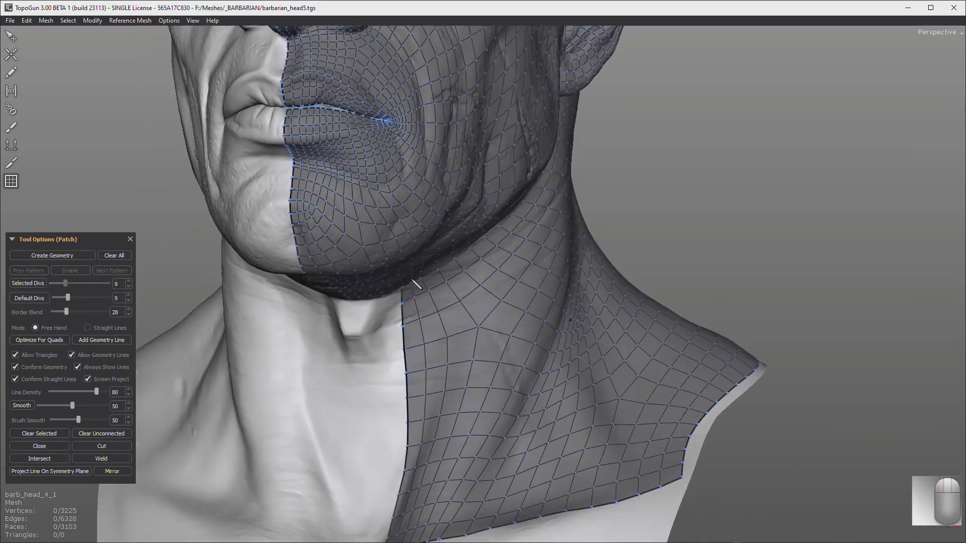
key(ctrl+s)
Step: Draw patches down the front of the throat from under the chin to the collarbone notch and create their geometry
scroll(453, 281, up, 3)
scroll(452, 287, up, 3)
mouse_move(396, 291)
mouse_down()
mouse_move(473, 288)
mouse_move(459, 276)
mouse_move(483, 229)
mouse_move(478, 347)
mouse_up()
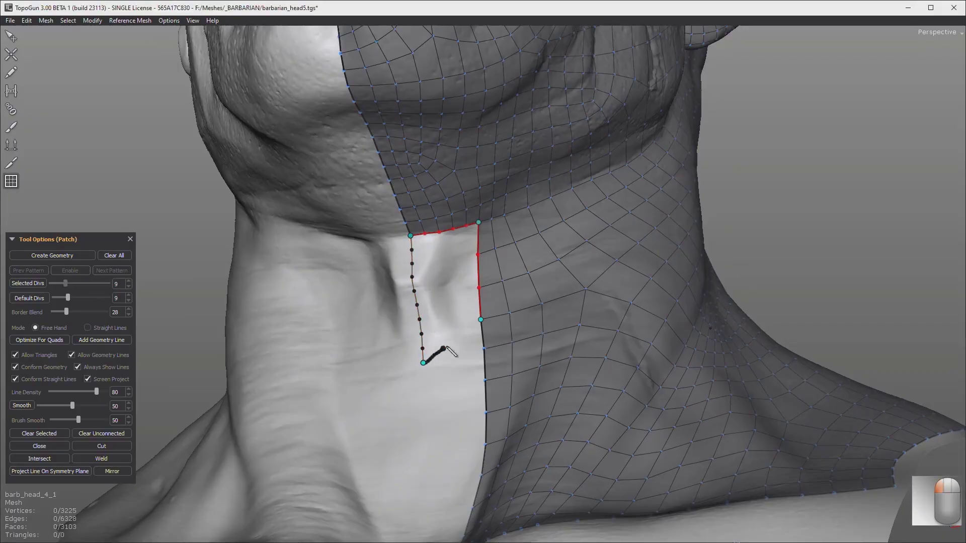
ctrl+scroll(432, 330, down, 1)
mouse_move(433, 330)
alt+mouse_down()
mouse_move(420, 287)
mouse_move(423, 427)
alt+mouse_up()
scroll(472, 227, up, 3)
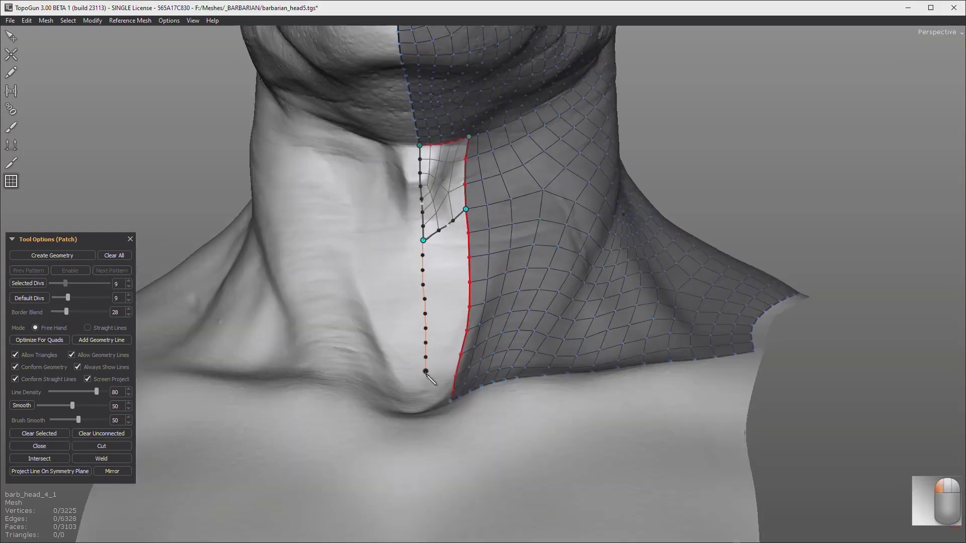
scroll(340, 363, up, 3)
key(Return)
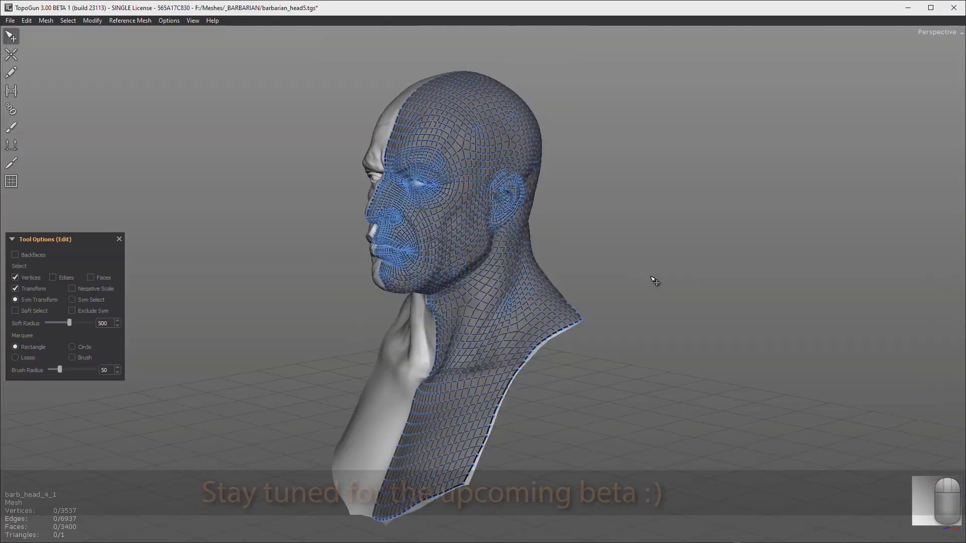
alt+drag(656, 280, 603, 312)
scroll(565, 344, up, 3)
alt+drag(563, 343, 642, 362)
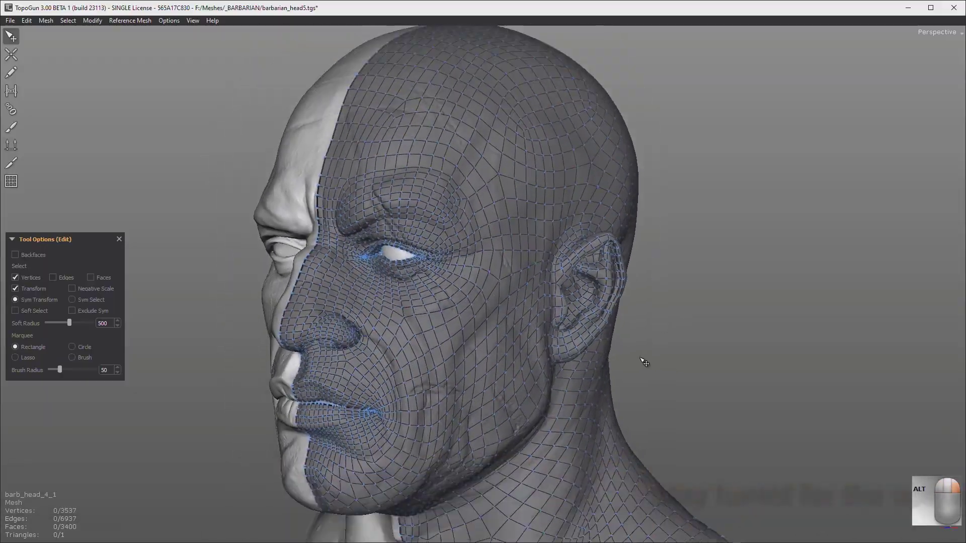
scroll(642, 362, down, 4)
alt+right_drag(720, 283, 702, 371)
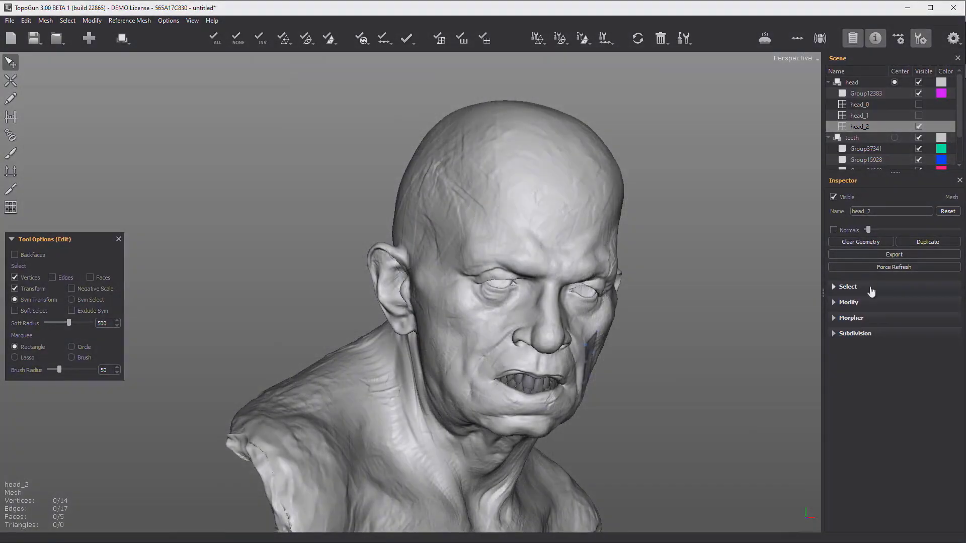
Step: Look at the selection options of the head_2 mesh and select the head reference mesh
click(855, 287)
click(853, 84)
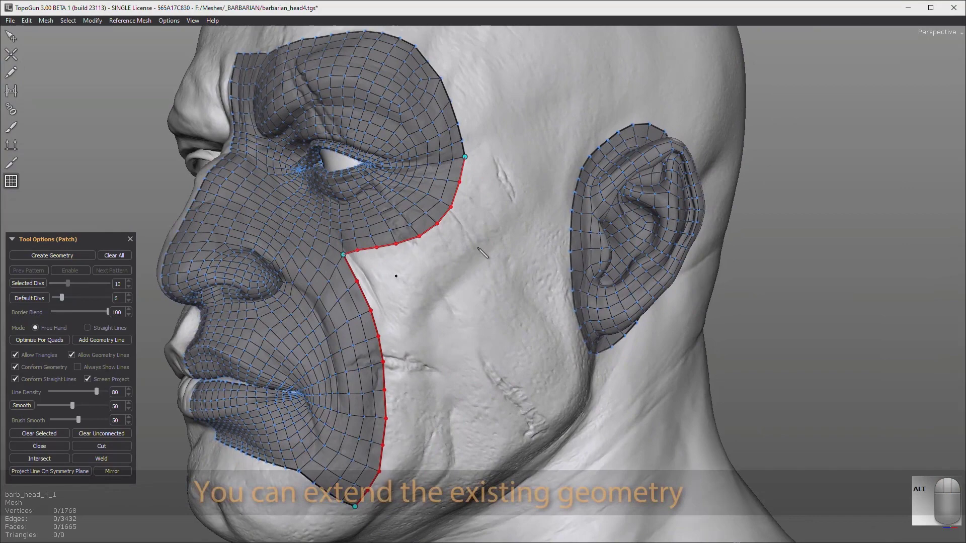
Step: Draw patch lines joining the face mesh to the ear across the temple and jaw, with 11 divisions on the jaw line
alt+drag(482, 253, 437, 208)
alt+drag(556, 168, 560, 246)
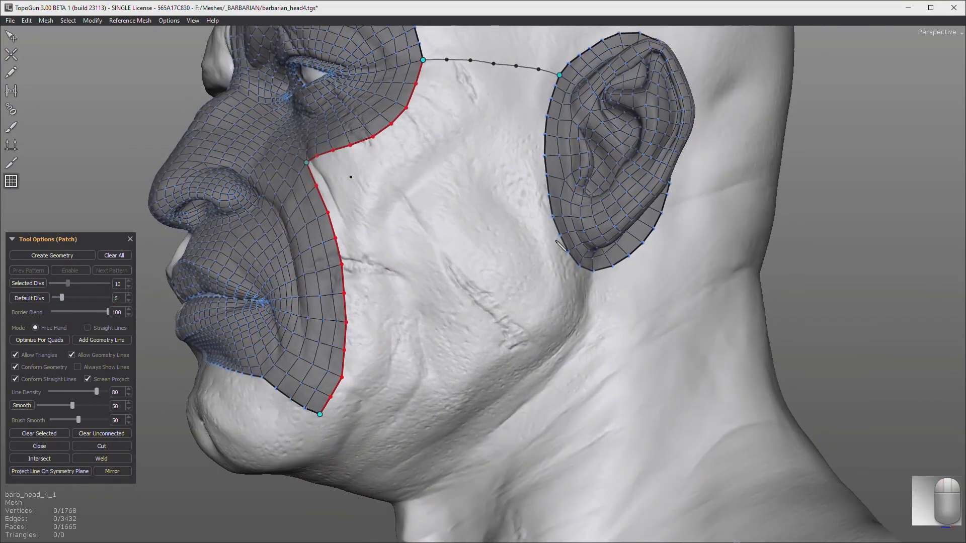
alt+middle_drag(301, 421, 287, 461)
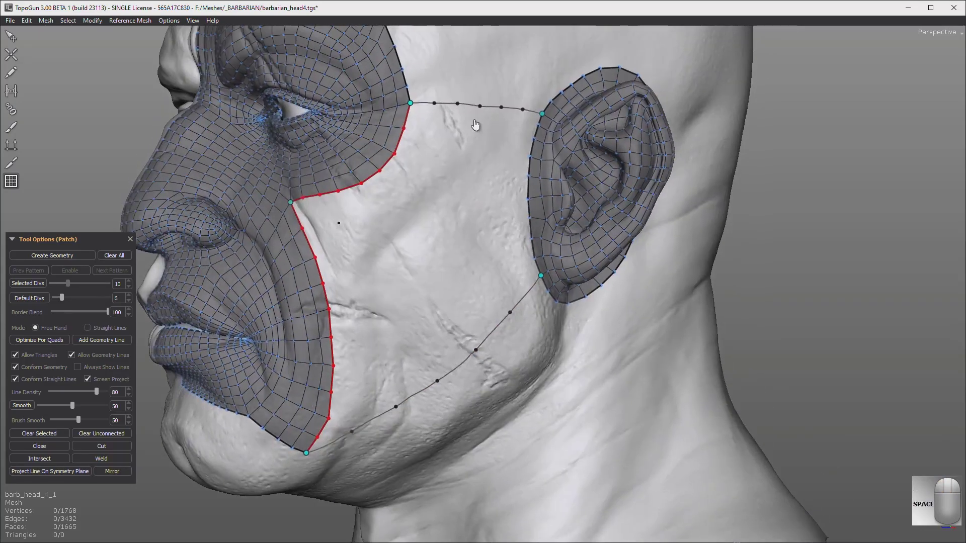
click(543, 122)
drag(536, 279, 498, 239)
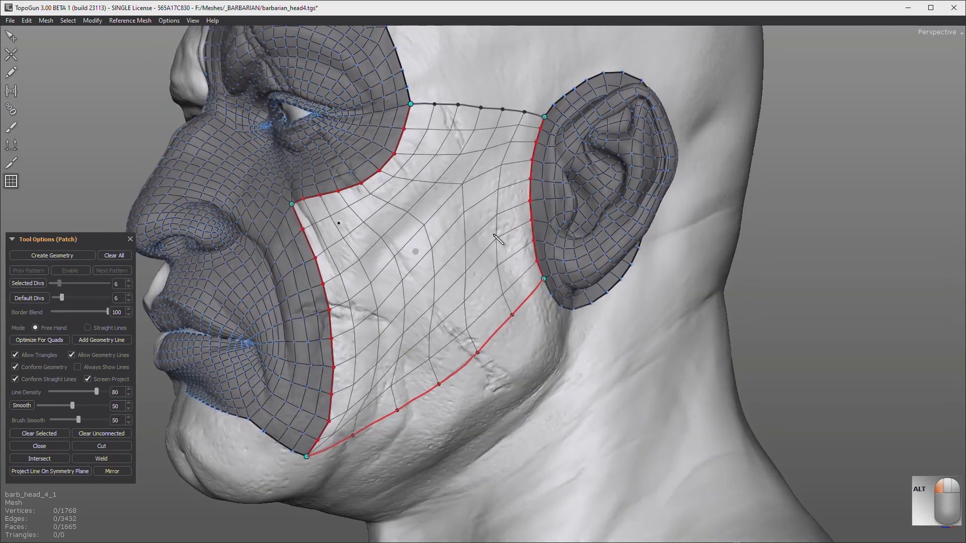
scroll(425, 372, up, 7)
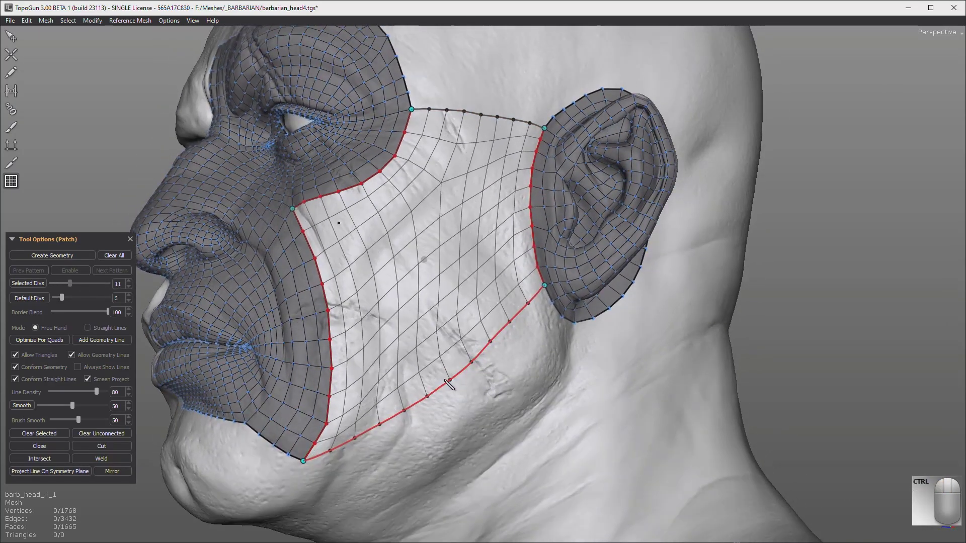
mouse_move(468, 262)
alt+mouse_down()
mouse_move(493, 222)
mouse_move(468, 252)
alt+mouse_up()
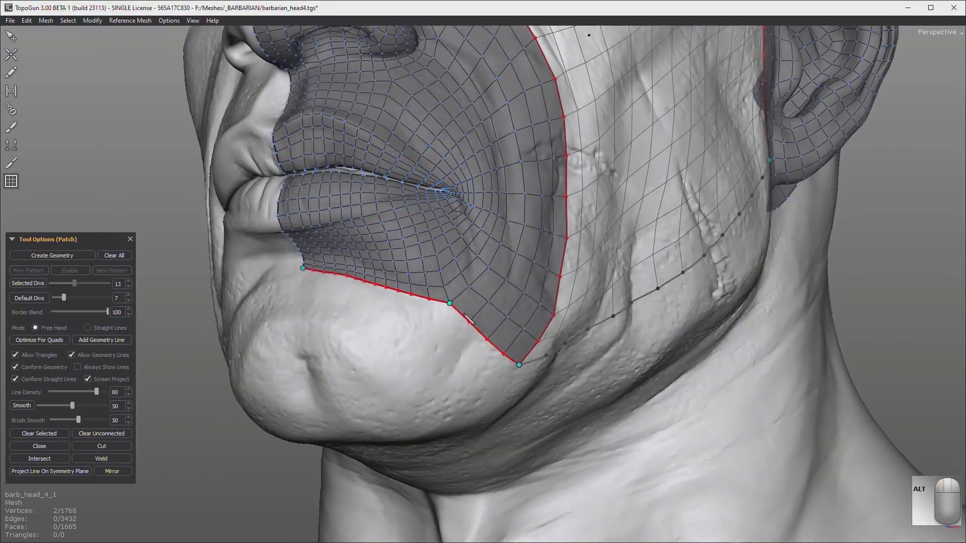
Step: Draw a patch line from the mesh border below the lower lip down the chin, and enable symmetry
alt+drag(467, 319, 417, 383)
mouse_move(327, 196)
mouse_down()
mouse_move(353, 316)
mouse_move(427, 327)
mouse_move(372, 357)
mouse_move(352, 382)
mouse_move(395, 276)
mouse_up()
right_drag(395, 276, 395, 432)
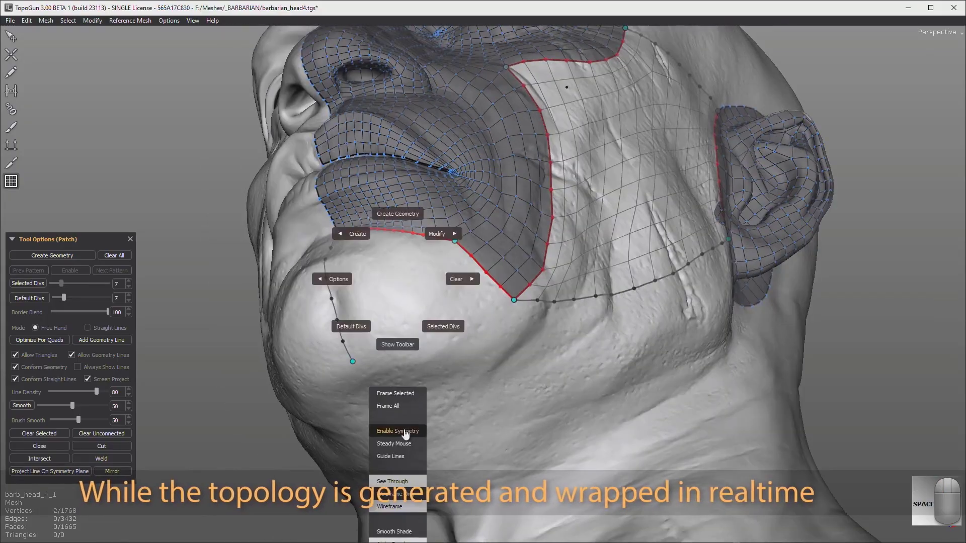
Step: Close the chin patch with a line from the chin to the jaw corner of the mesh and increase that line's divisions
mouse_move(353, 361)
mouse_down()
mouse_move(437, 344)
mouse_move(514, 300)
mouse_up()
alt+drag(513, 299, 448, 398)
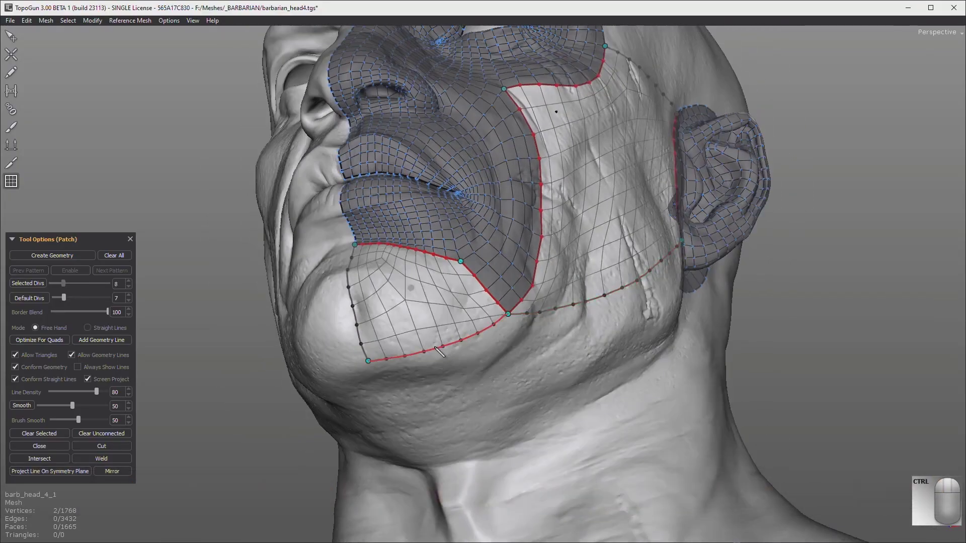
ctrl+scroll(360, 297, up, 1)
ctrl+scroll(359, 297, up, 2)
alt+drag(360, 297, 368, 239)
Step: Hide the main toolbar to enlarge the viewport
key(space)
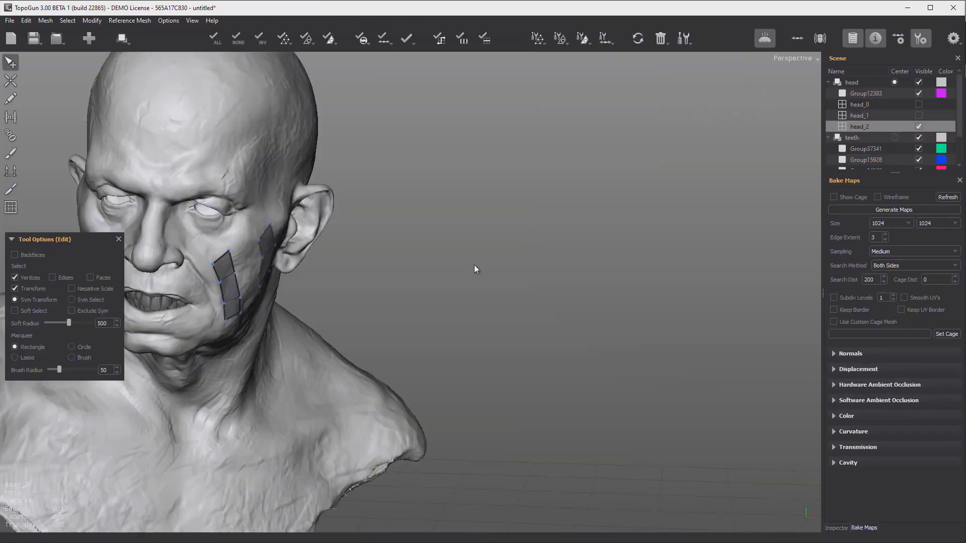
key(space)
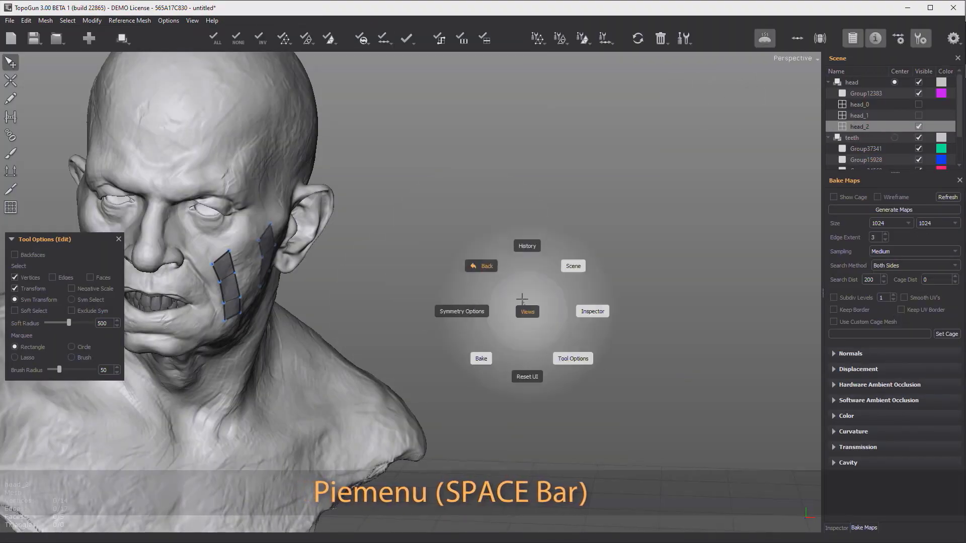
click(471, 323)
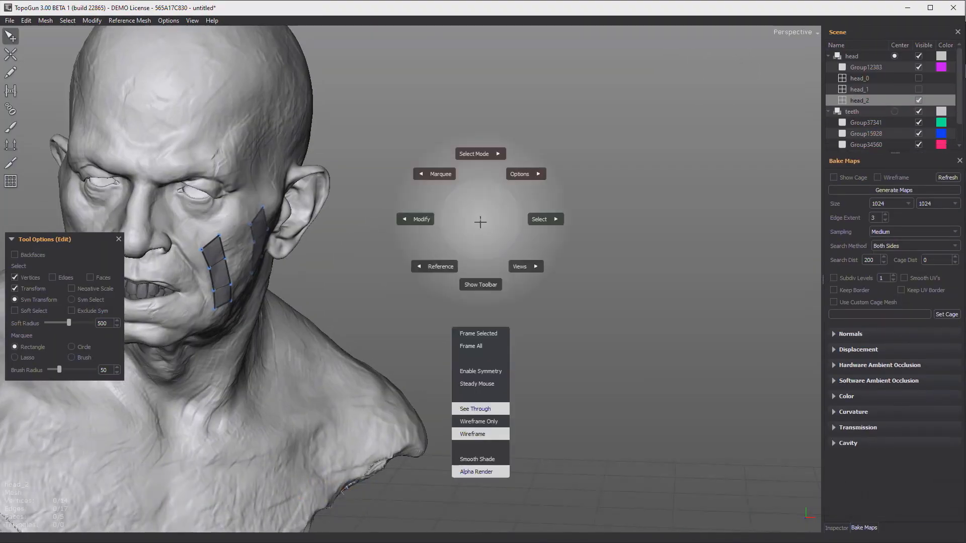
Step: Show the main toolbar again and bring up the pie menu over the bust
click(478, 285)
right_drag(478, 282, 567, 252)
right_drag(494, 209, 559, 256)
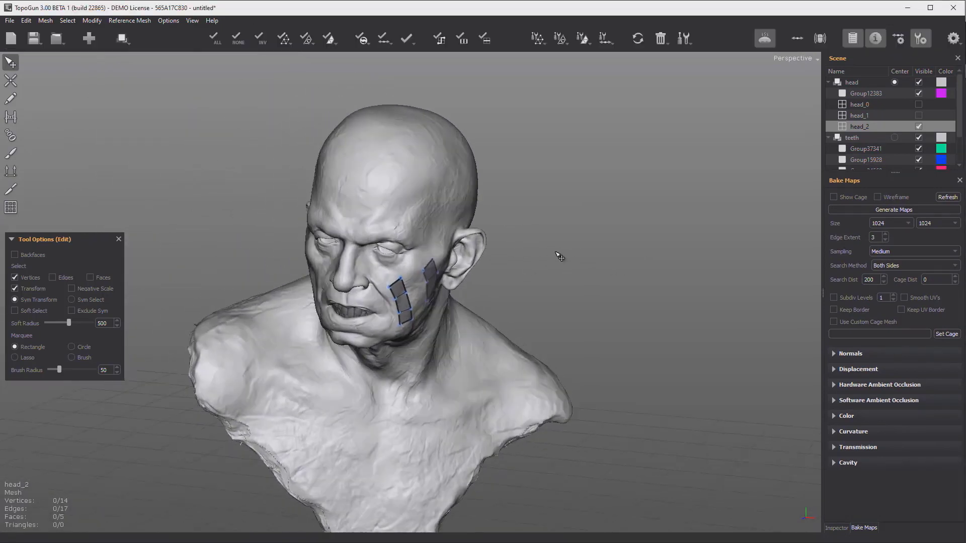
right_click(492, 211)
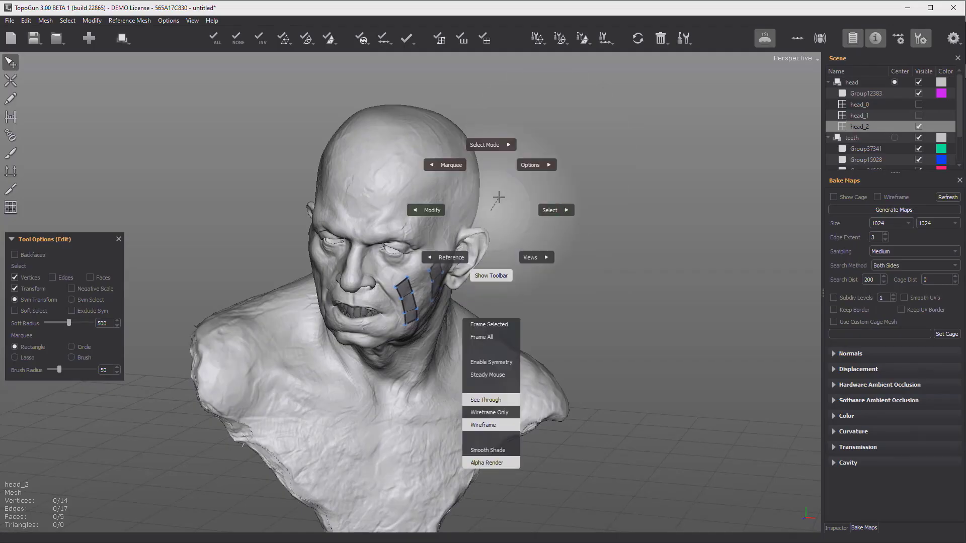
click(498, 217)
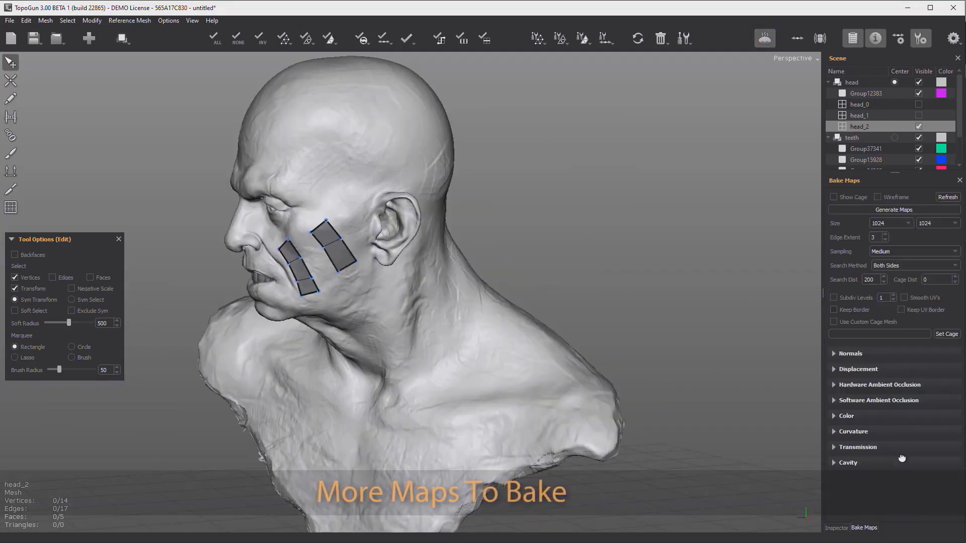
Step: Look at the Curvature and Transmission map baking options
click(870, 432)
click(870, 433)
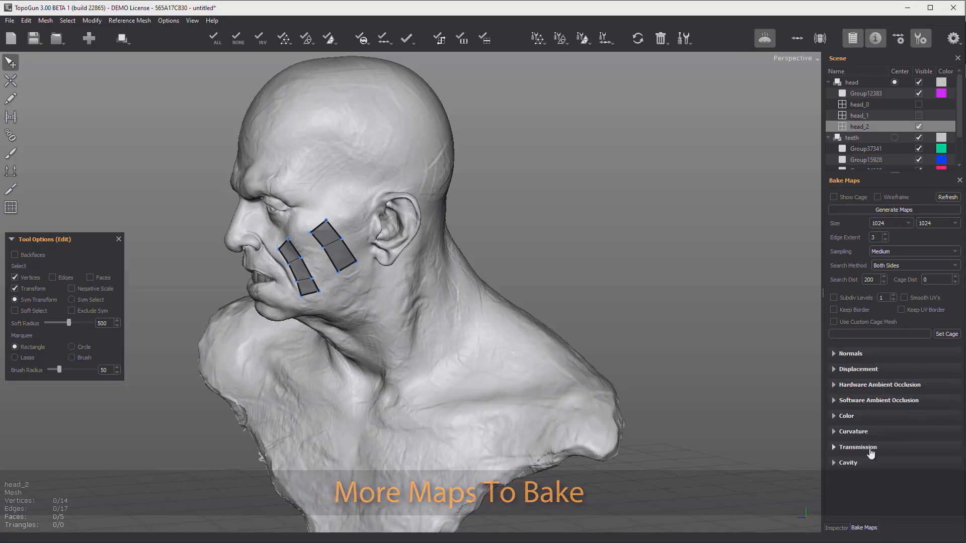
click(860, 448)
click(860, 448)
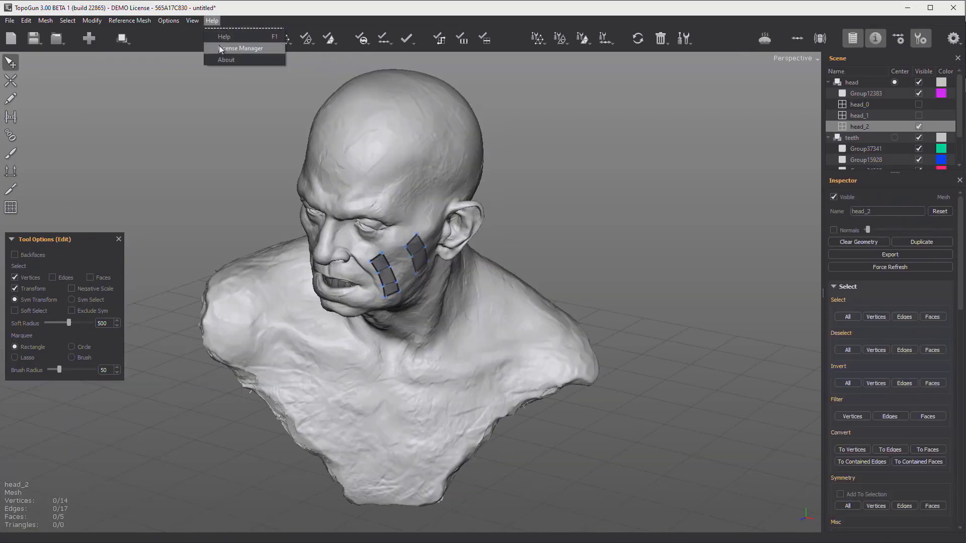
Step: Open the License Manager
click(220, 48)
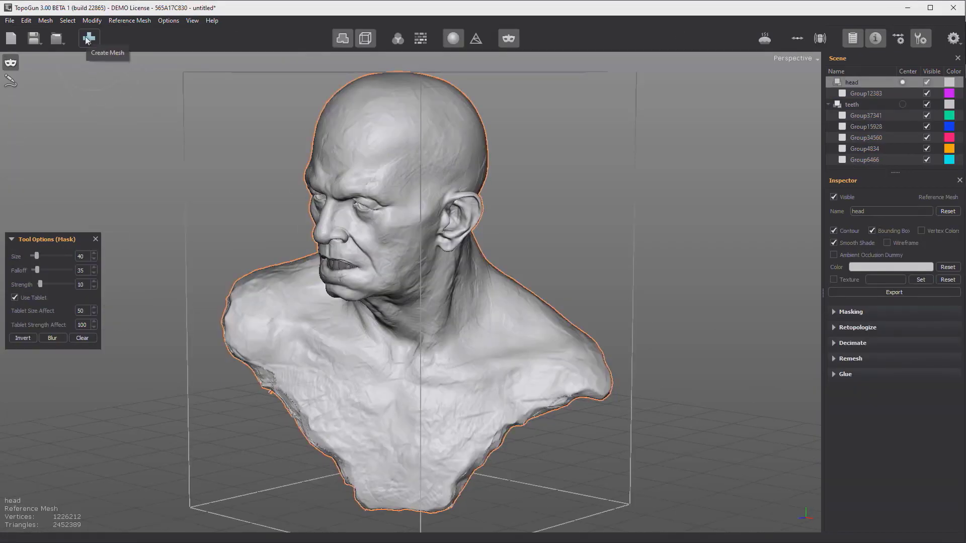
Step: Create a new mesh for the head reference and build a strip of three quads down the cheek beside the mouth
click(87, 39)
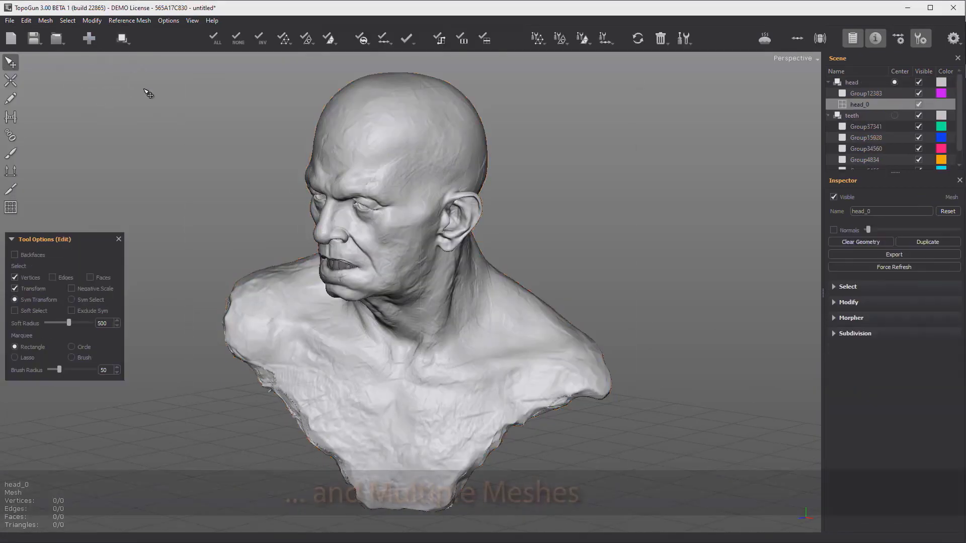
scroll(394, 233, up, 3)
scroll(393, 233, up, 5)
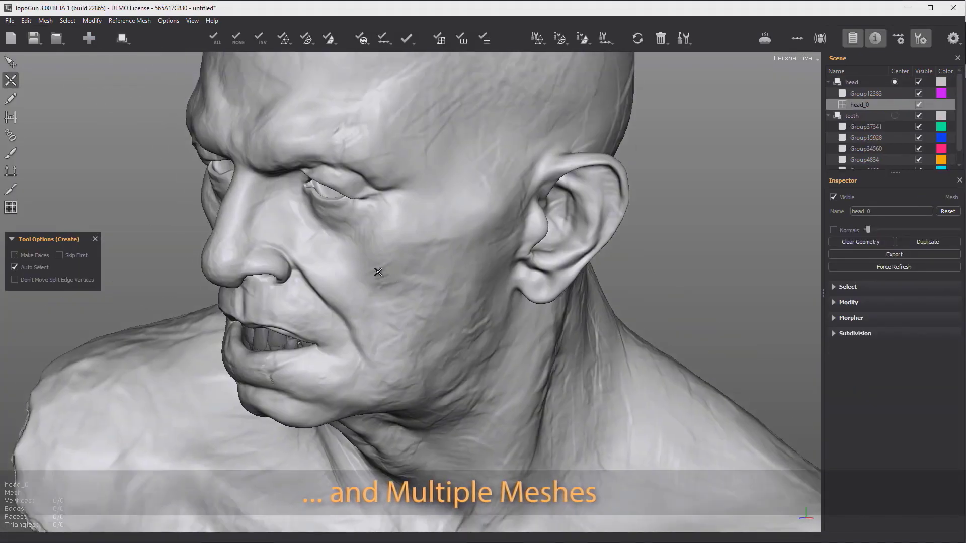
click(324, 183)
click(343, 215)
click(357, 253)
click(365, 285)
click(400, 277)
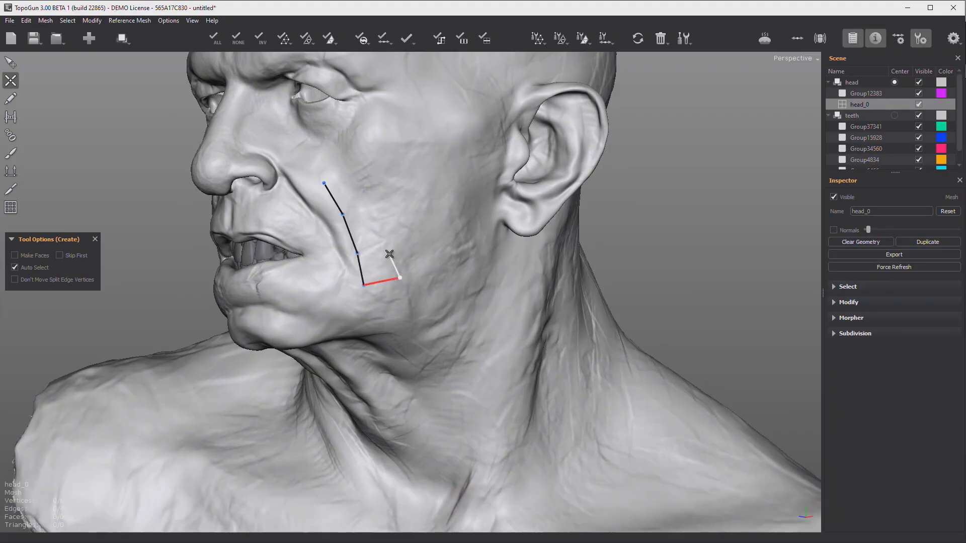
key(q)
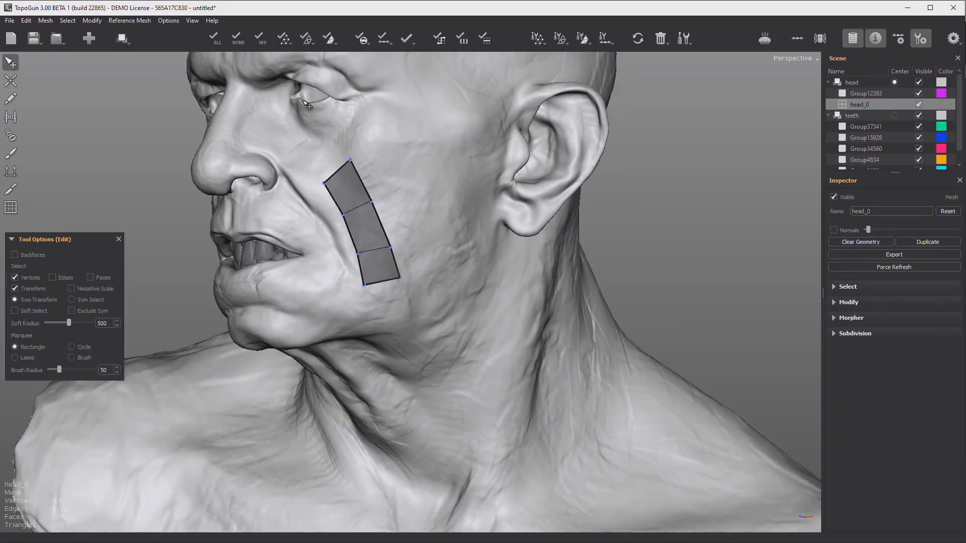
Step: Create a second mesh for the head reference and start the Create tool on it
click(95, 41)
key(w)
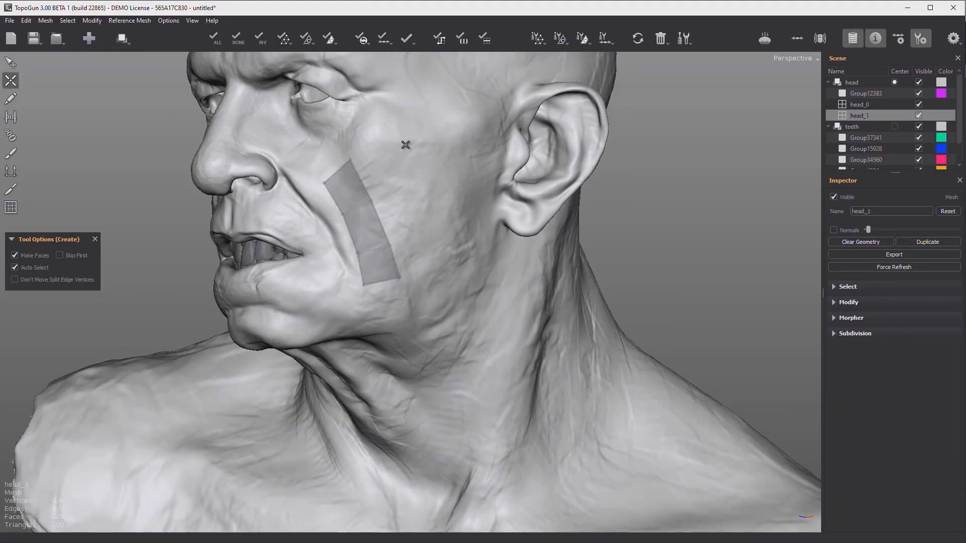